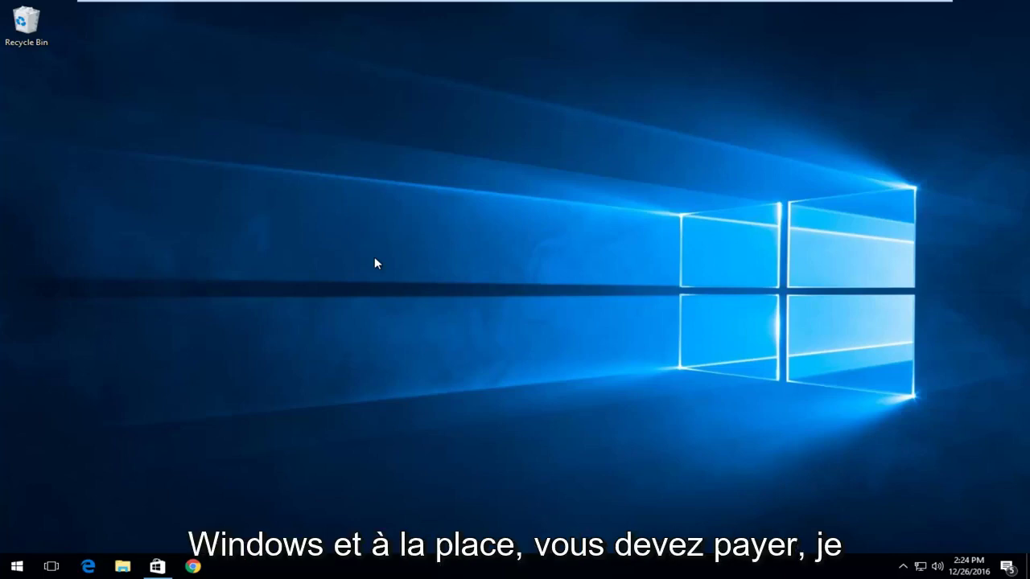
Step: Review the Windows DVD Player page in the open Store window, including its price and description, and minimize the window
{"action": "left_click", "coordinate": [157, 566]}
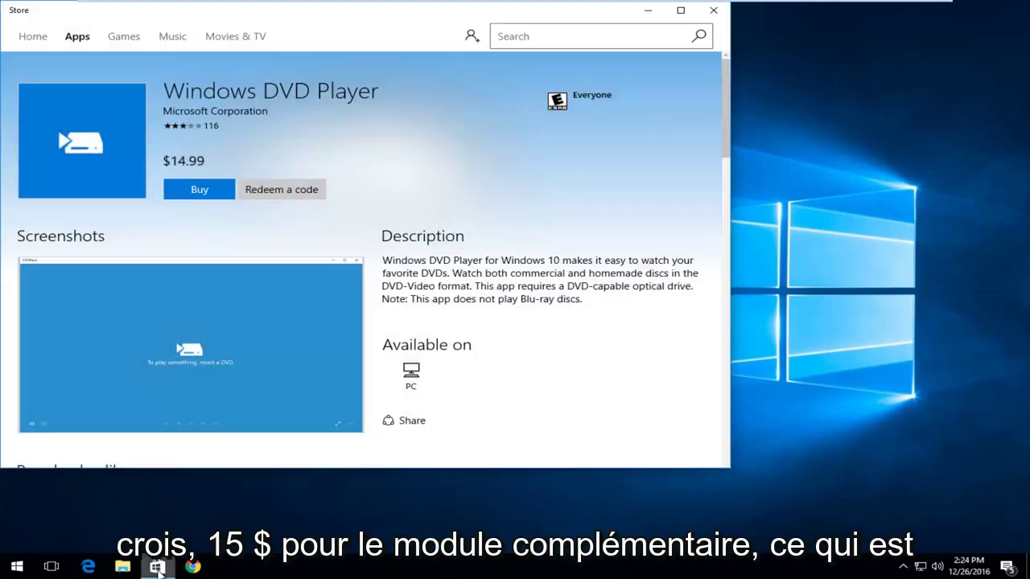
{"action": "left_click_drag", "start_coordinate": [191, 24], "coordinate": [294, 50]}
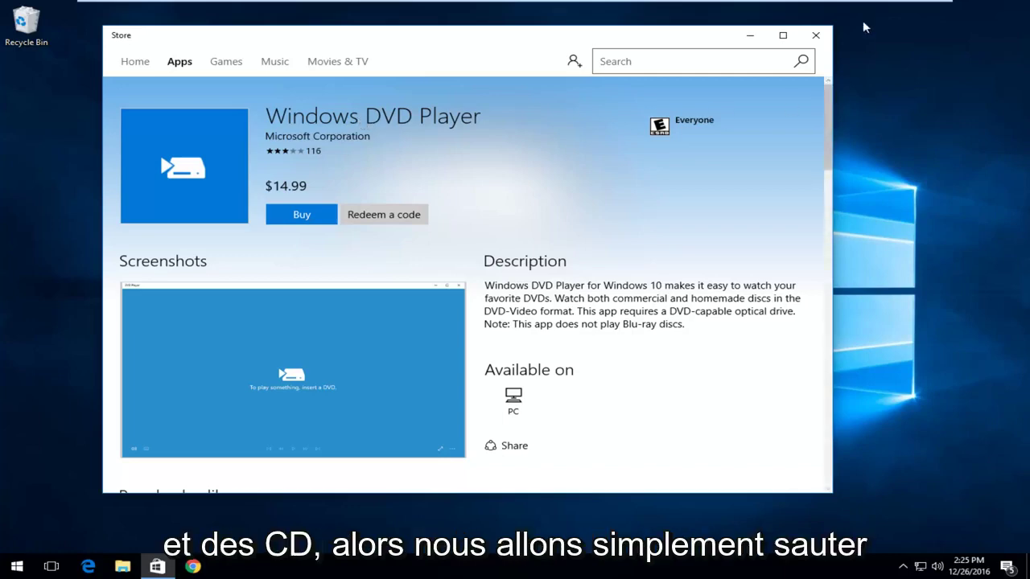
{"action": "left_click", "coordinate": [751, 36]}
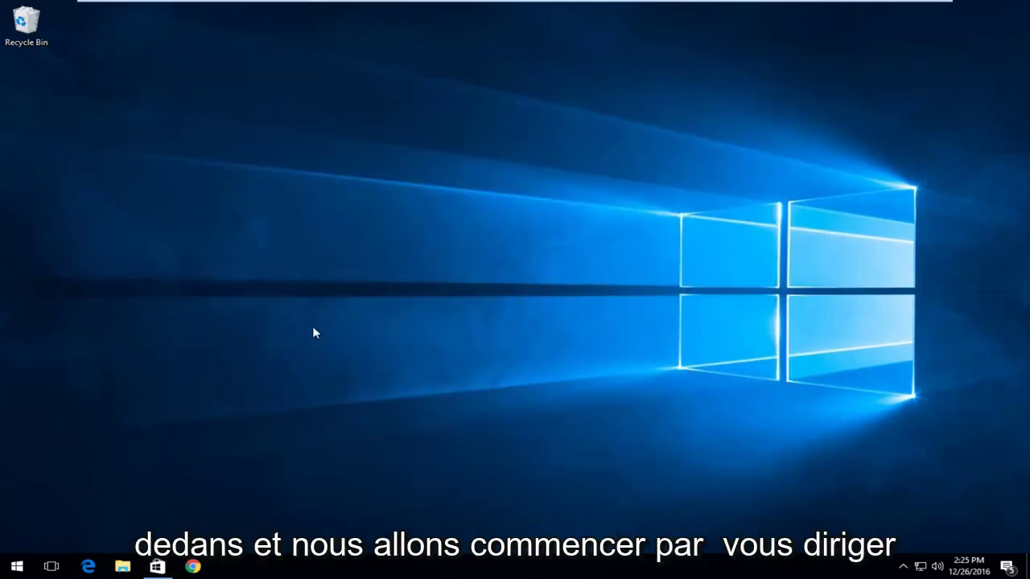
Step: Open Chrome in a maximized window and search Google for "vlc player"
{"action": "left_click", "coordinate": [193, 567]}
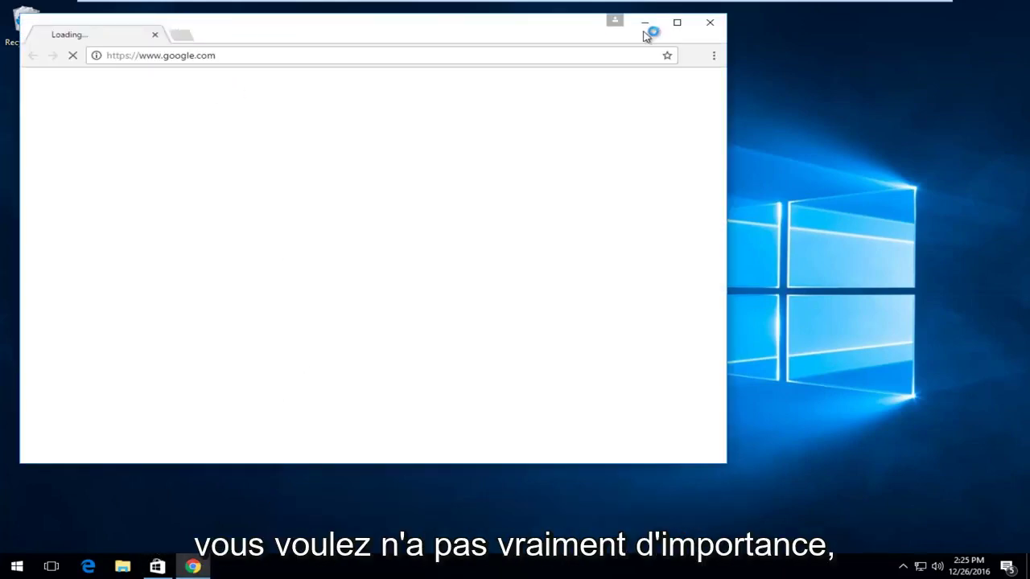
{"action": "left_click", "coordinate": [677, 24]}
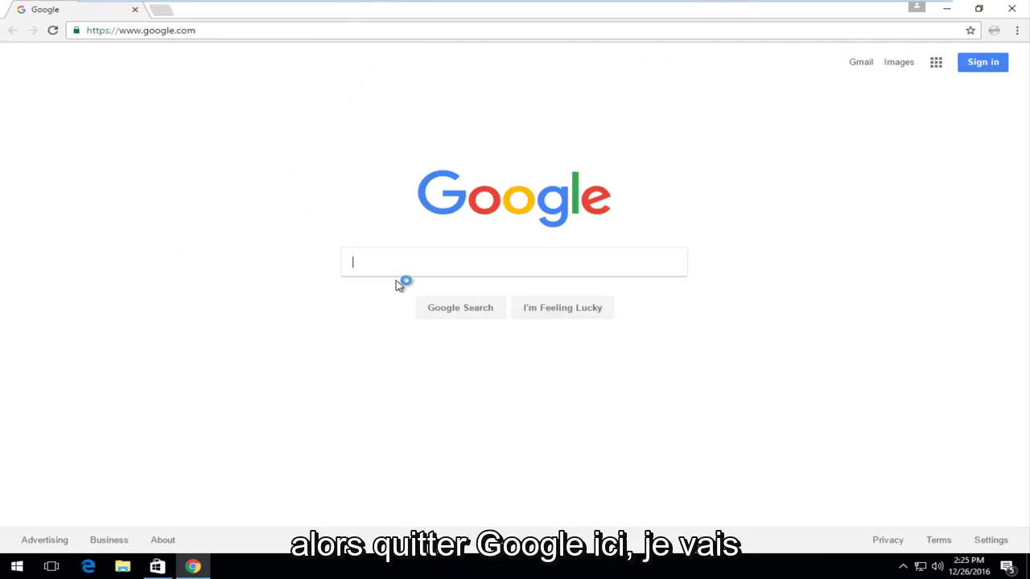
{"action": "left_click", "coordinate": [383, 219]}
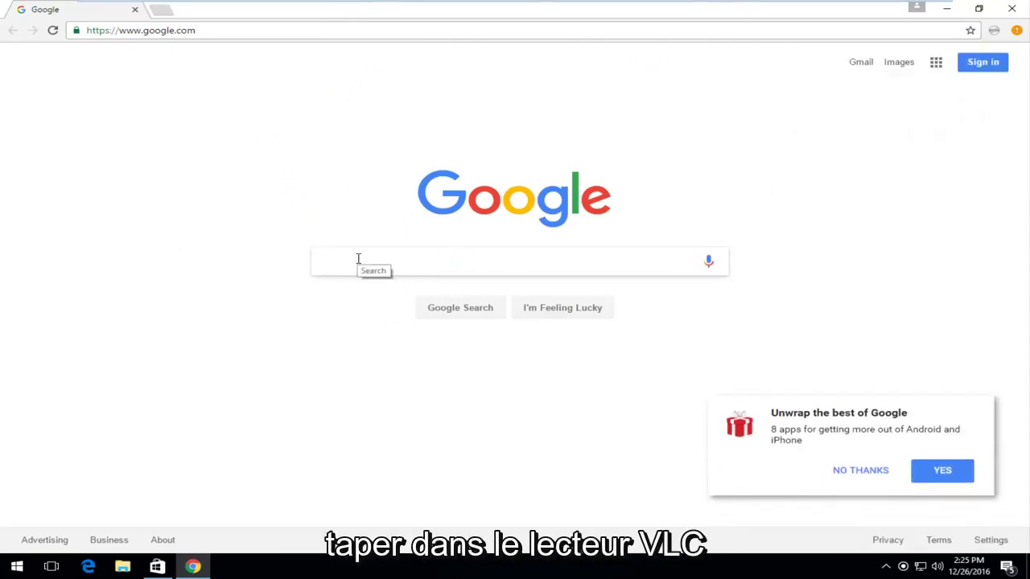
{"action": "type", "text": "vlc player"}
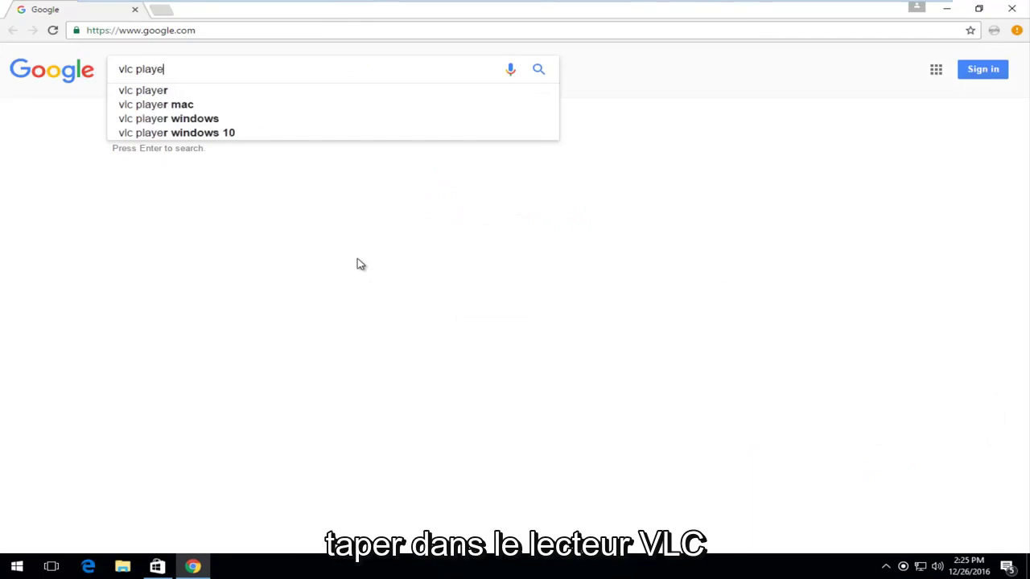
{"action": "key", "text": "Return"}
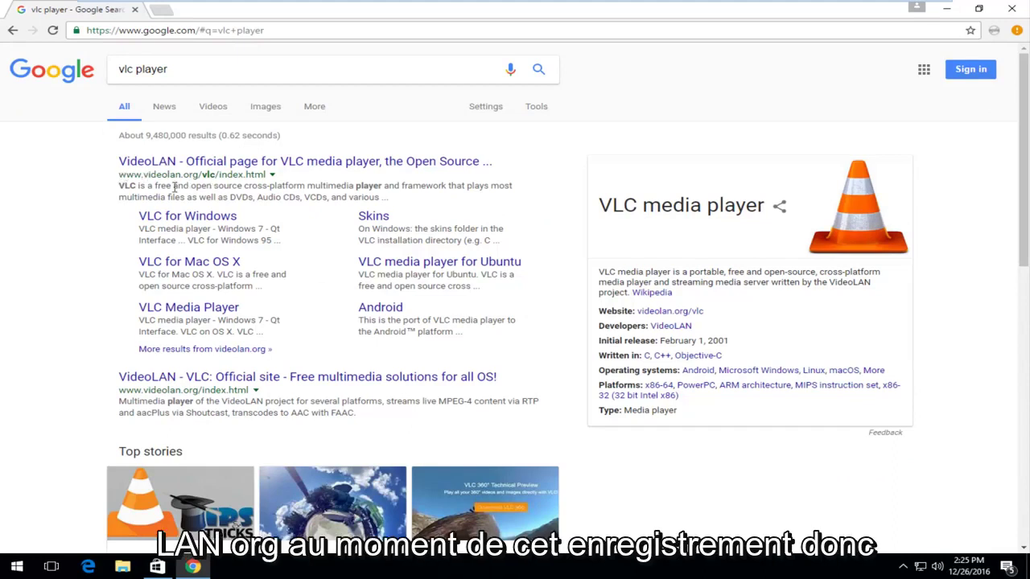
Step: Download VLC for Windows from the official VideoLAN page, run vlc-2.2.4-win32.exe and allow it to make changes to the device
{"action": "left_click", "coordinate": [134, 165]}
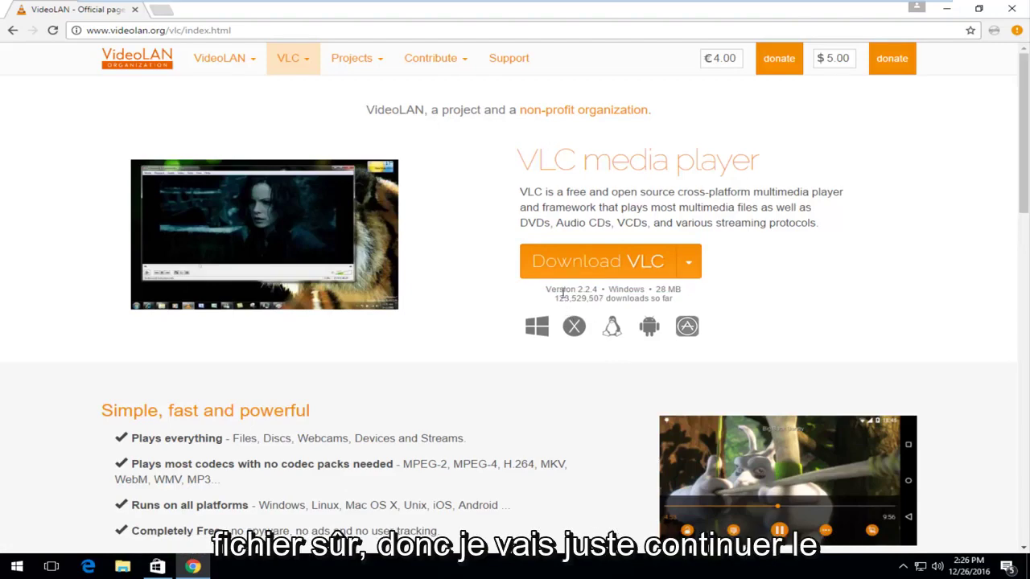
{"action": "left_click", "coordinate": [521, 266]}
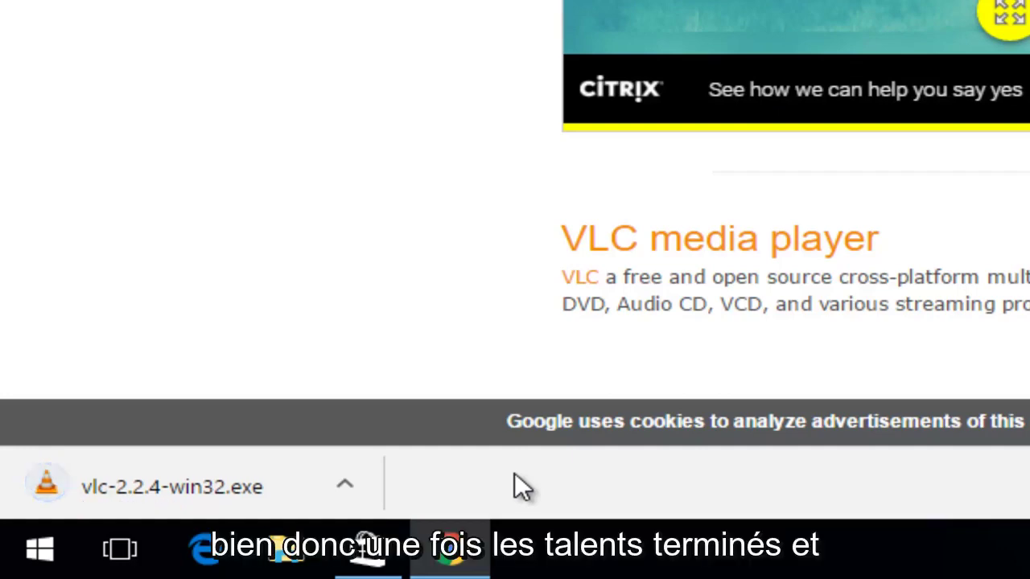
{"action": "left_click", "coordinate": [106, 492]}
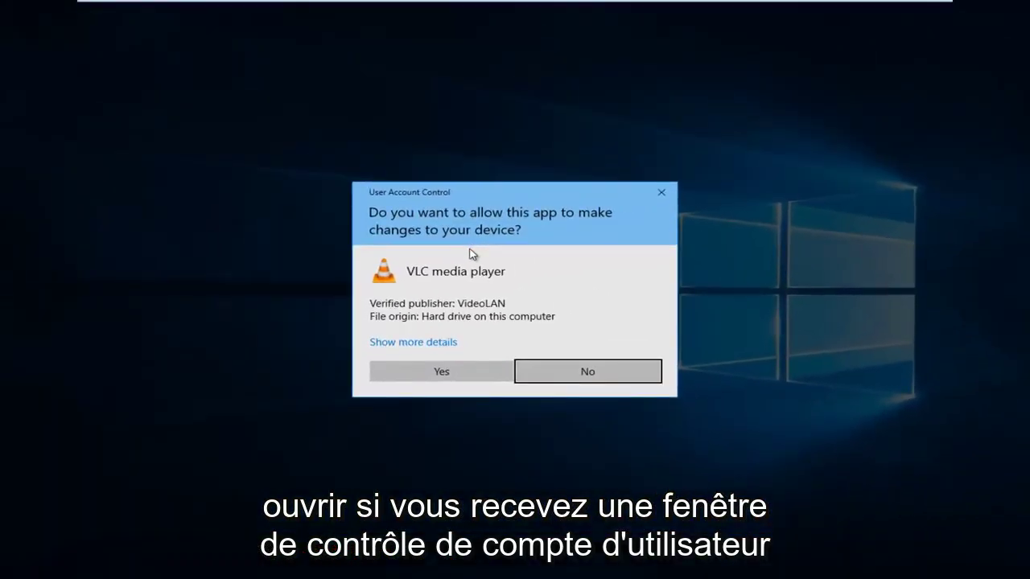
{"action": "left_click", "coordinate": [415, 382]}
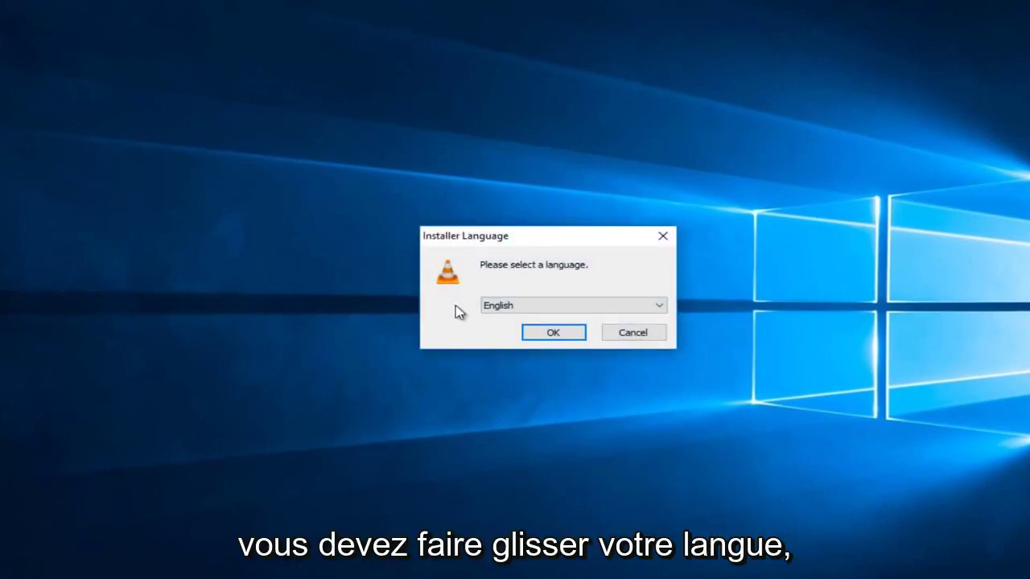
Step: Install VLC media player in English with the default components and location, and finish setup with the option to run VLC enabled
{"action": "left_click", "coordinate": [542, 338]}
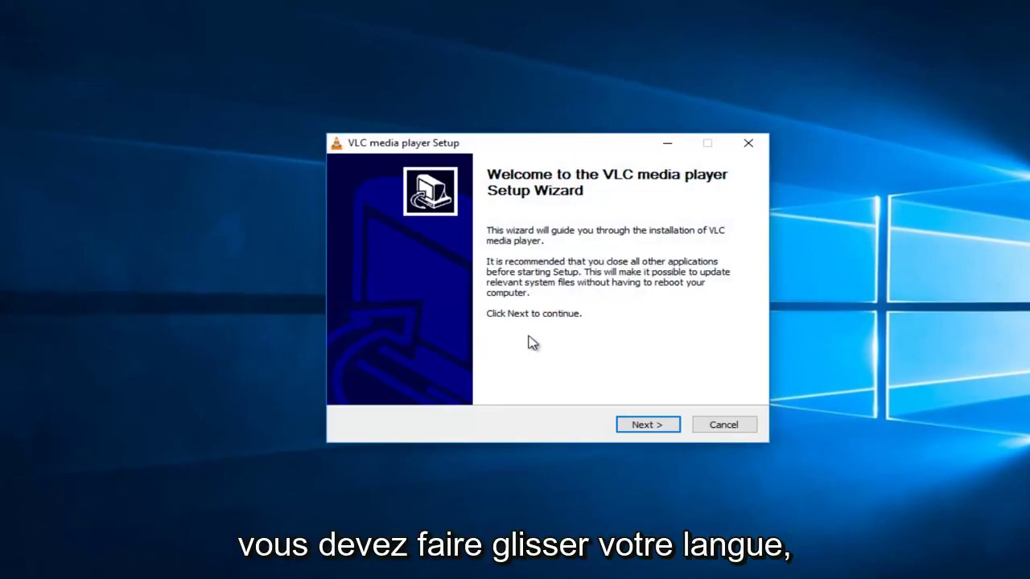
{"action": "left_click", "coordinate": [636, 432]}
{"action": "left_click", "coordinate": [636, 432]}
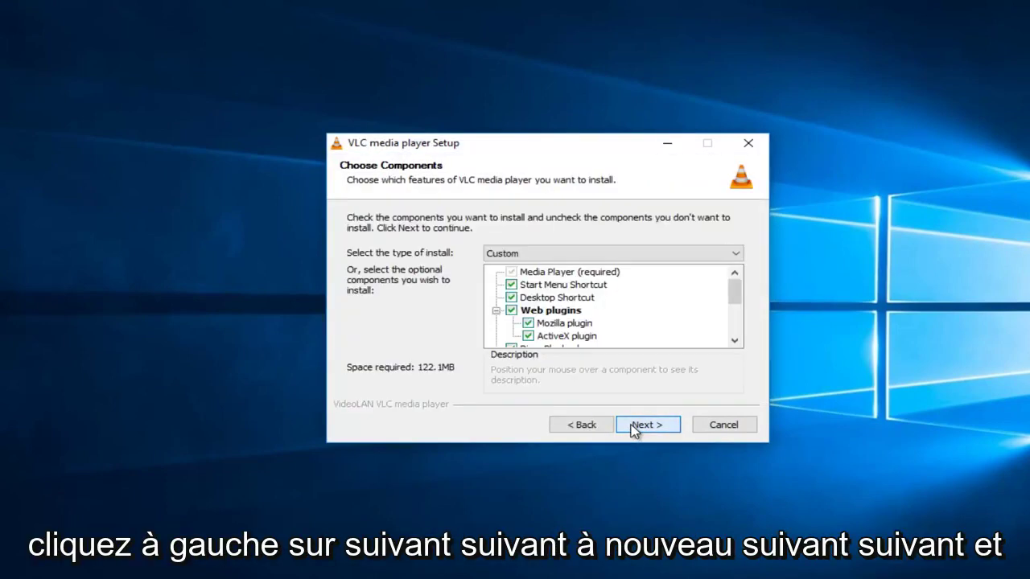
{"action": "left_click", "coordinate": [636, 432]}
{"action": "left_click", "coordinate": [635, 432]}
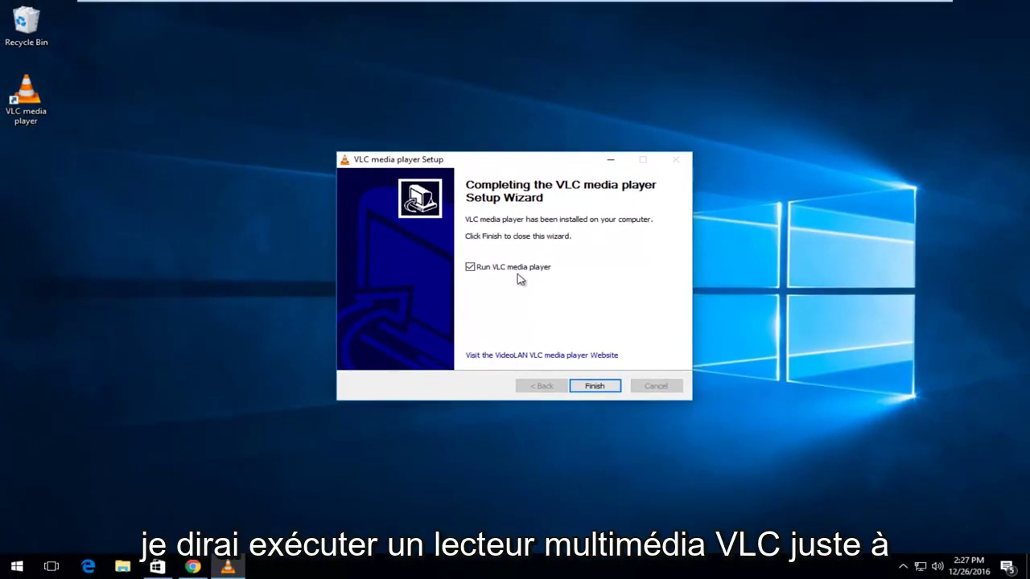
{"action": "left_click", "coordinate": [586, 387]}
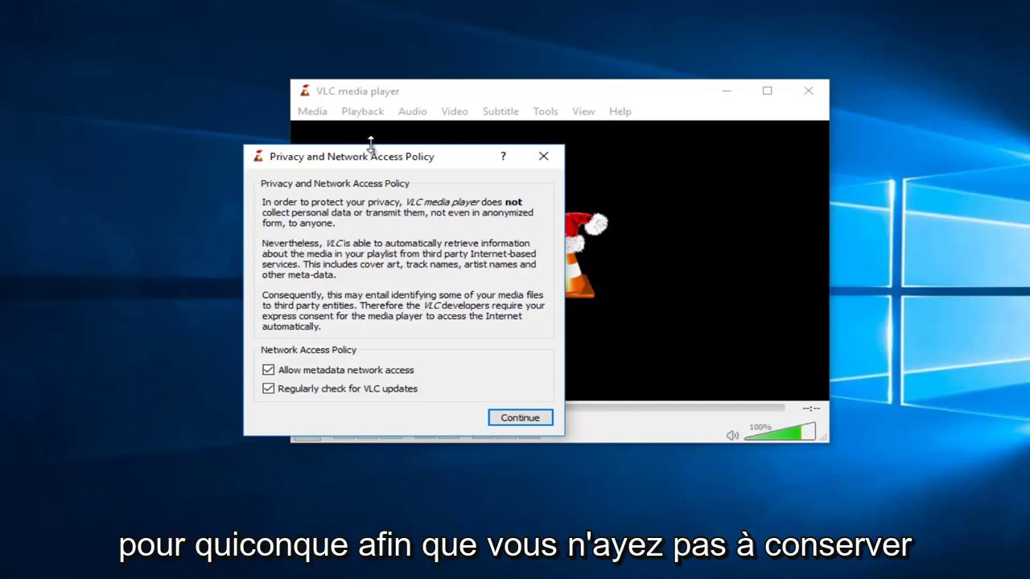
Step: Disallow metadata network access while keeping regular VLC update checks, accept the privacy policy and maximize the player window
{"action": "left_click_drag", "start_coordinate": [373, 160], "coordinate": [443, 133]}
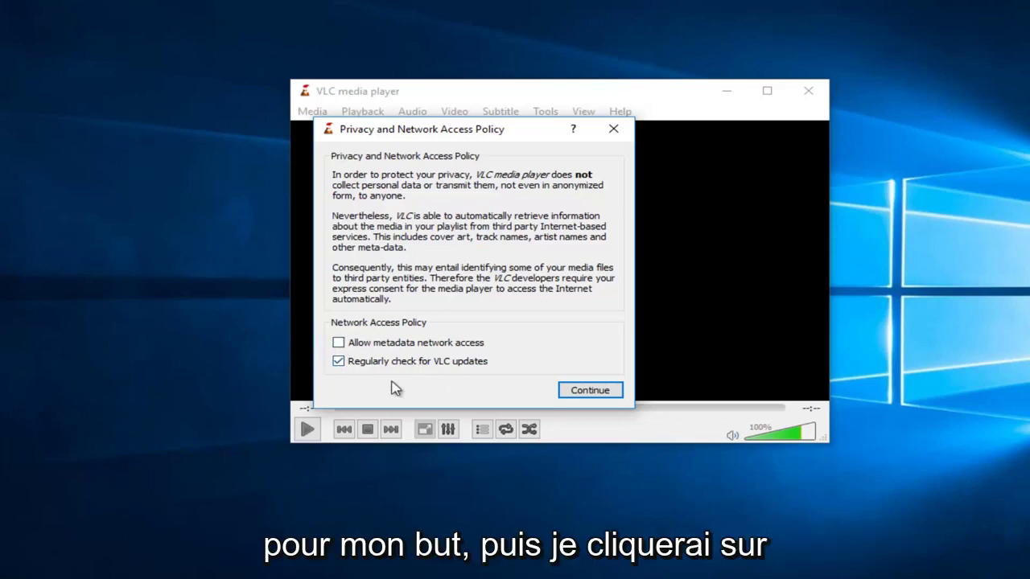
{"action": "left_click", "coordinate": [584, 391]}
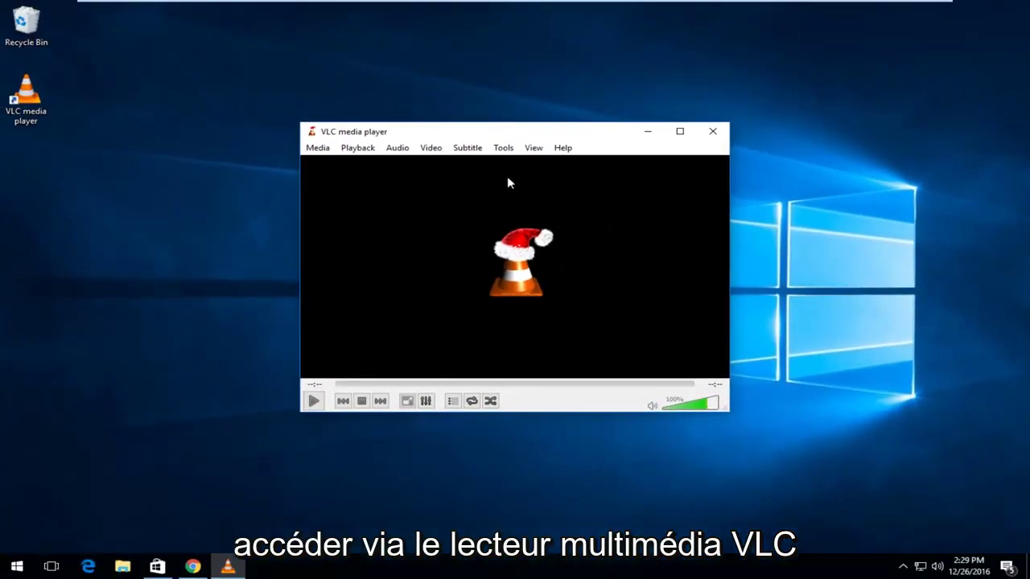
{"action": "left_click", "coordinate": [679, 132]}
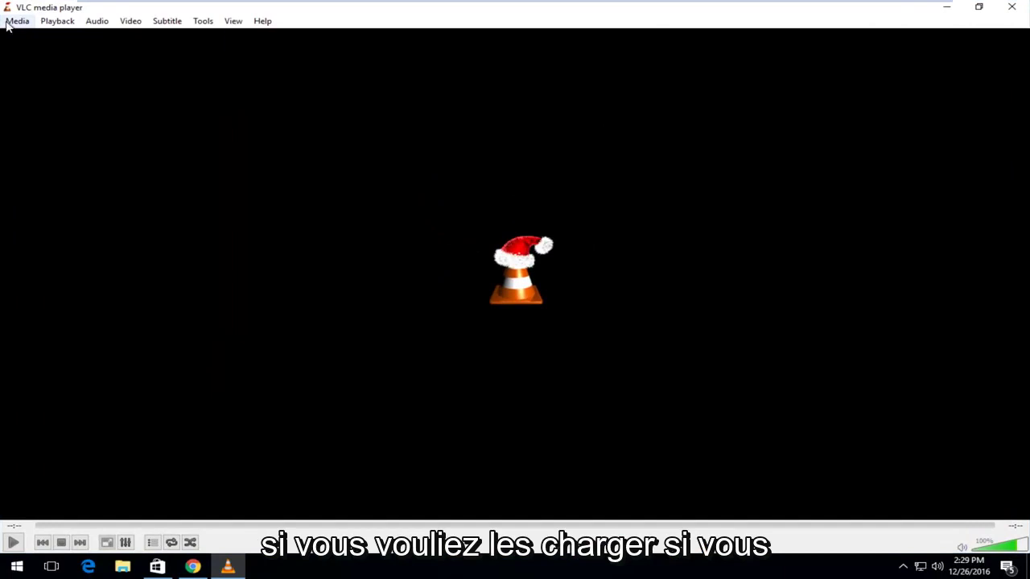
Step: Examine the media, playback, subtitle and tools commands available in VLC, and close the player
{"action": "left_click", "coordinate": [8, 23]}
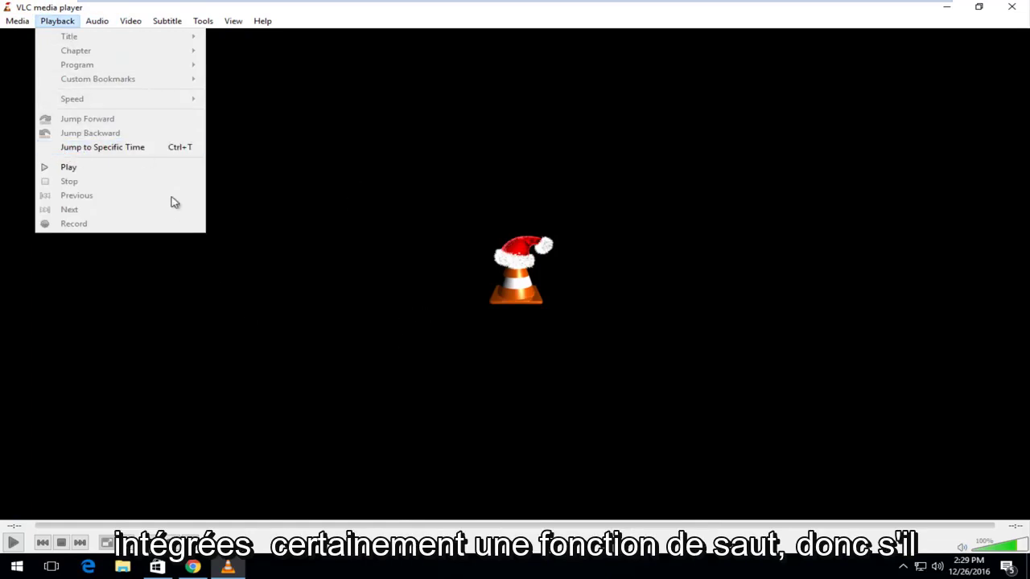
{"action": "mouse_move", "coordinate": [172, 26]}
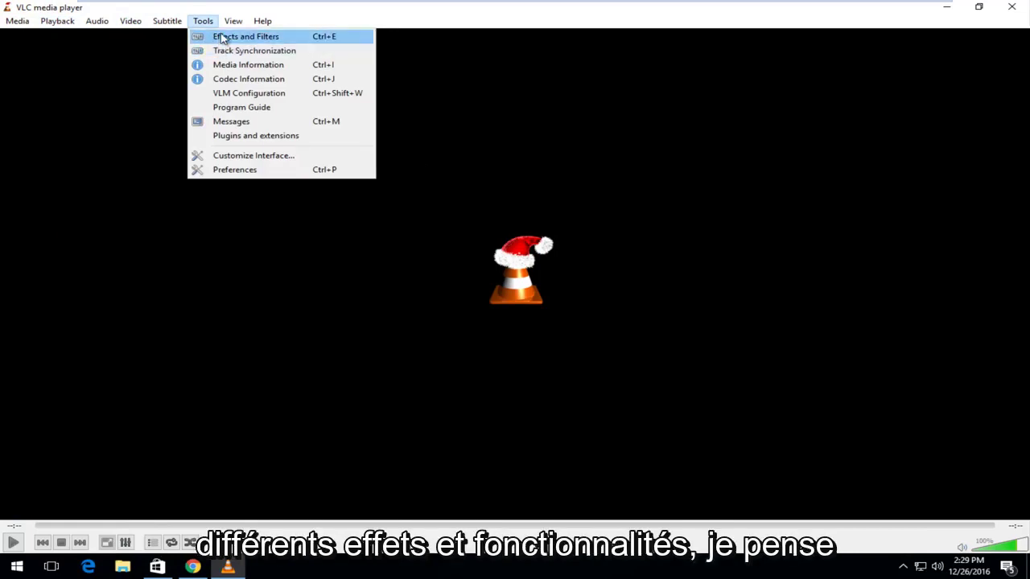
{"action": "mouse_move", "coordinate": [234, 26]}
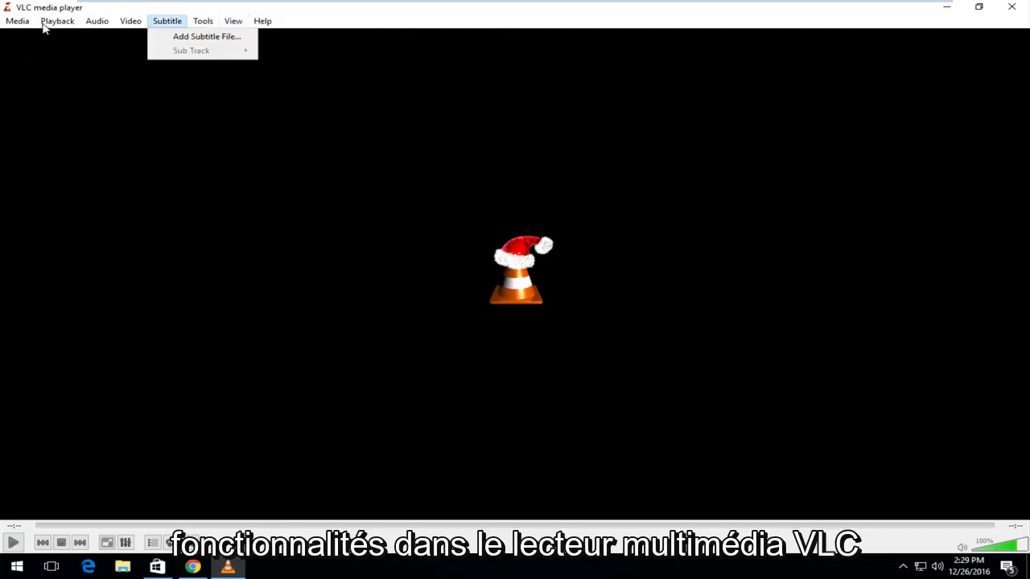
{"action": "mouse_move", "coordinate": [20, 19]}
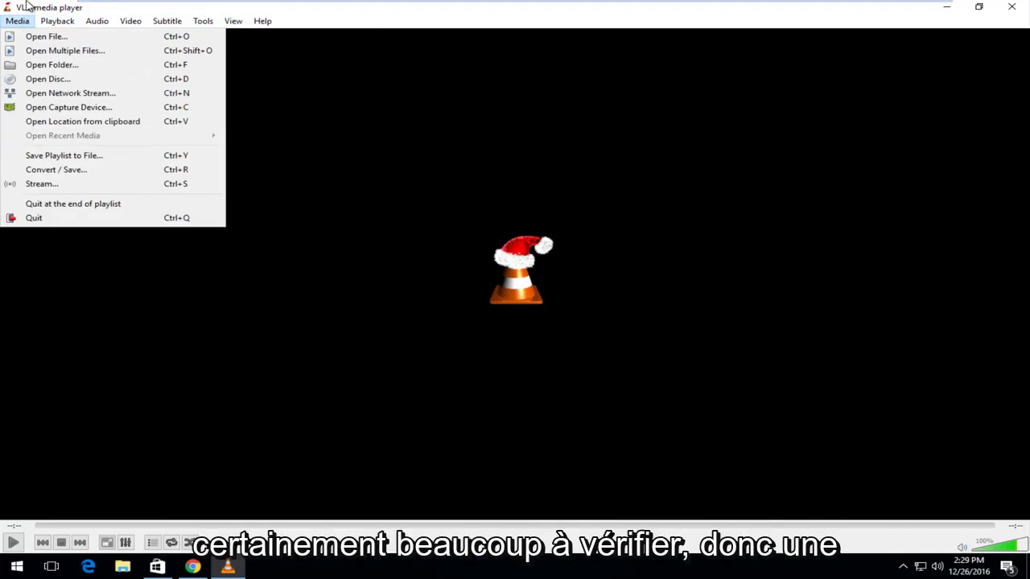
{"action": "left_click", "coordinate": [901, 35]}
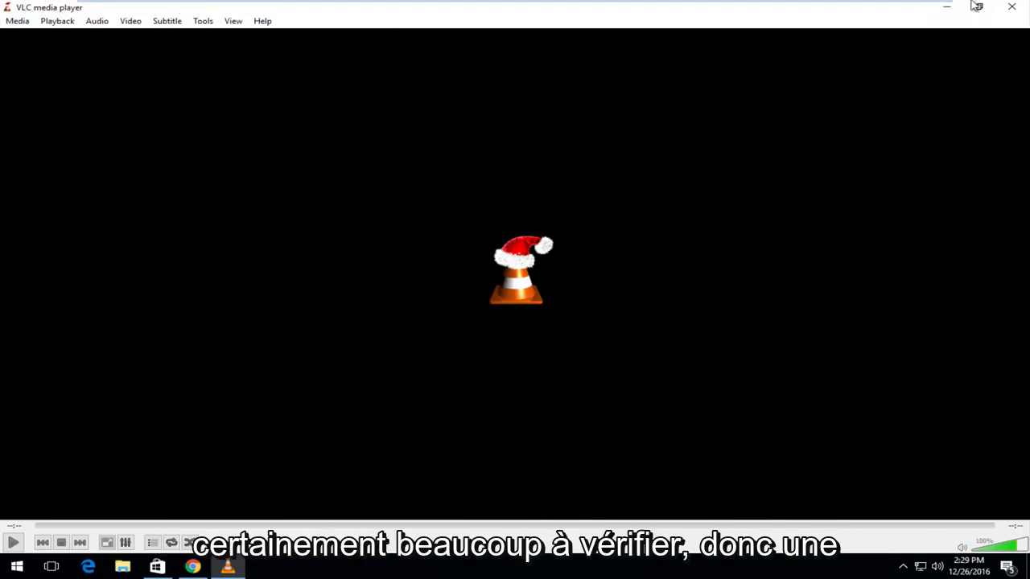
{"action": "left_click", "coordinate": [1022, 5]}
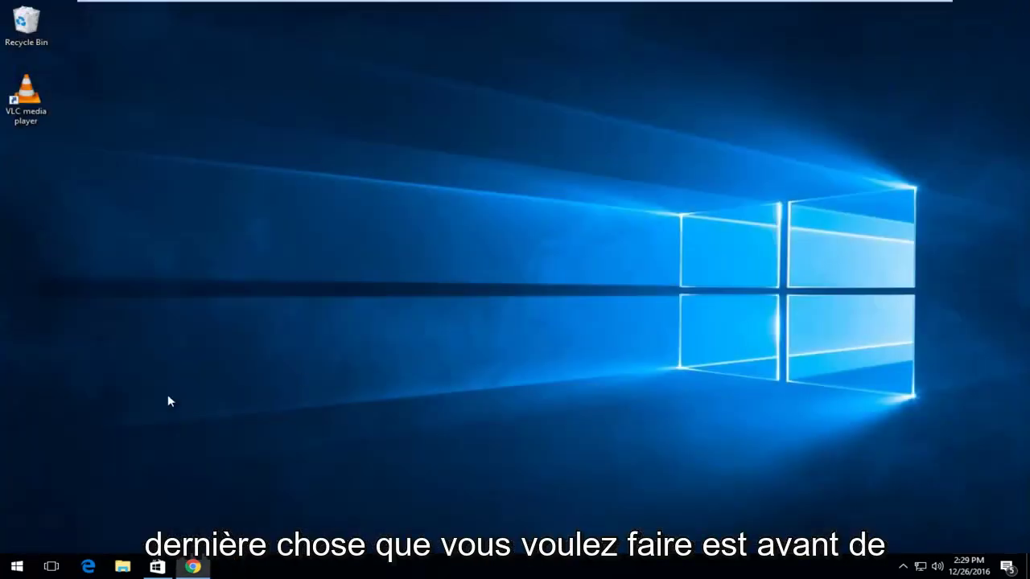
Step: Search Windows for "default programs" and open the Default Programs settings
{"action": "left_click", "coordinate": [15, 564]}
{"action": "type", "text": "d"}
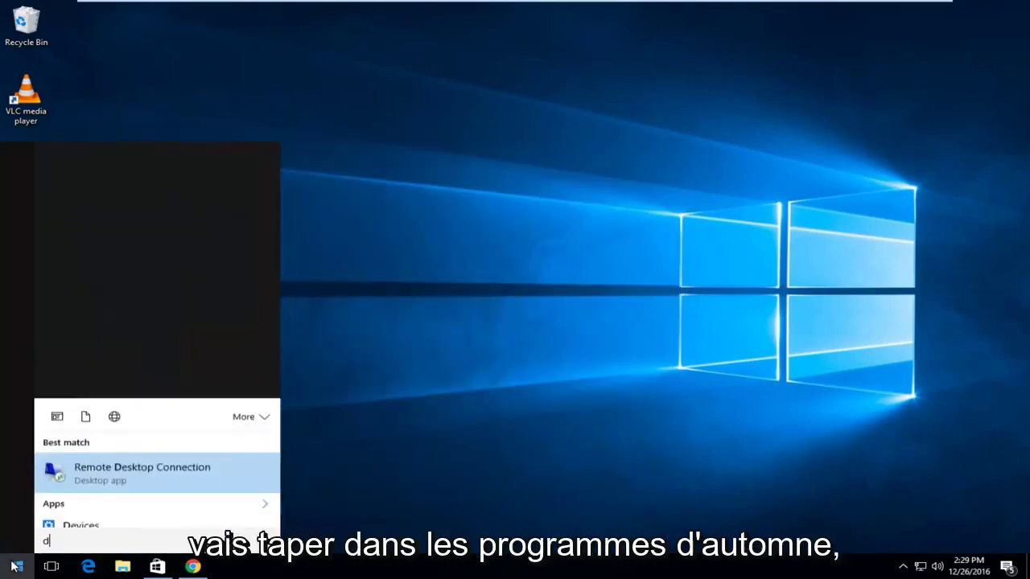
{"action": "type", "text": "efault peof"}
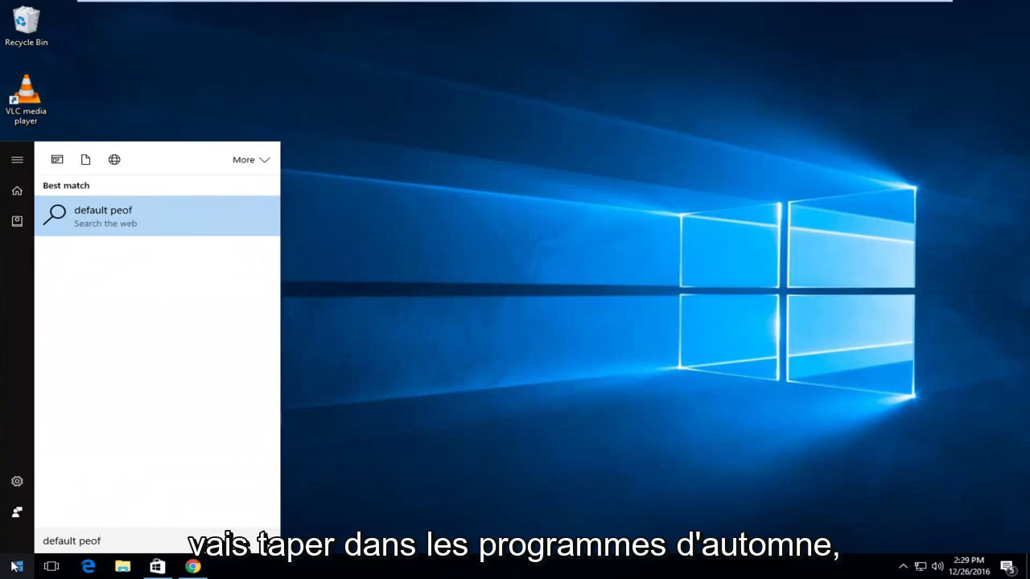
{"action": "key", "text": "BackSpace"}
{"action": "key", "text": "BackSpace"}
{"action": "key", "text": "BackSpace"}
{"action": "type", "text": "rograms"}
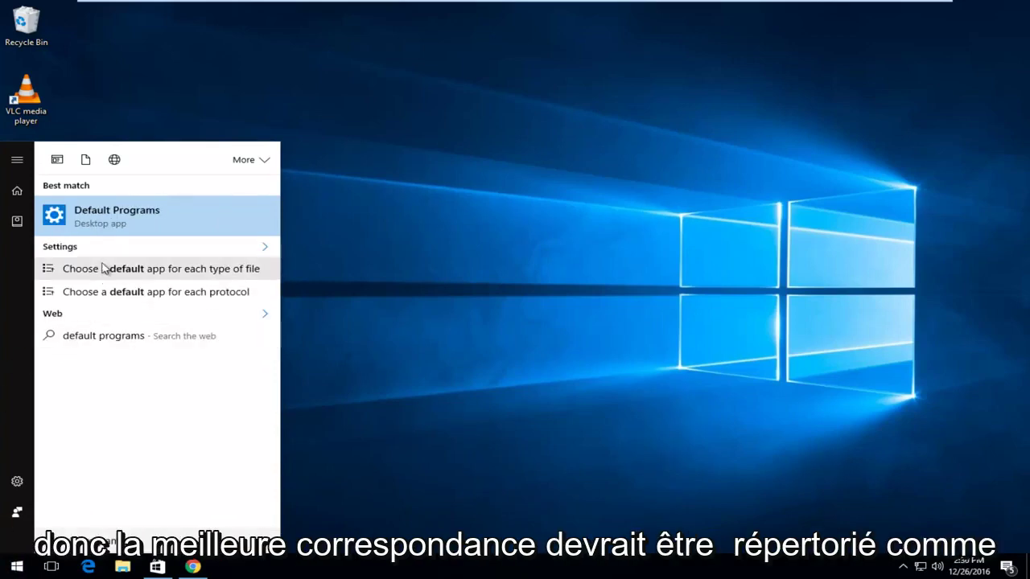
{"action": "left_click", "coordinate": [101, 220]}
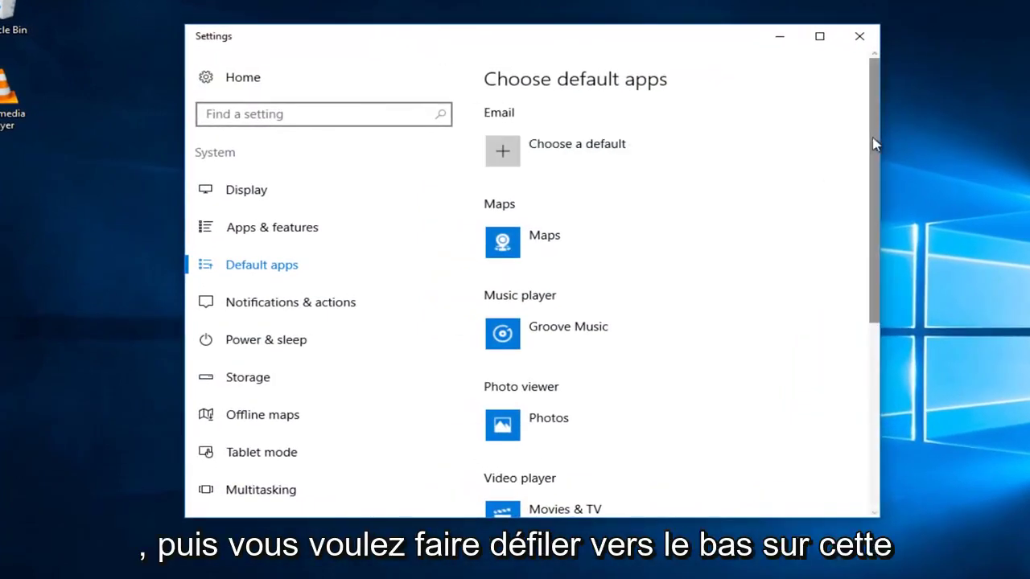
Step: Set VLC media player as the default video player and close the Settings window
{"action": "scroll", "coordinate": [873, 146], "scroll_direction": "down", "scroll_amount": 1}
{"action": "left_click_drag", "start_coordinate": [873, 157], "coordinate": [850, 241]}
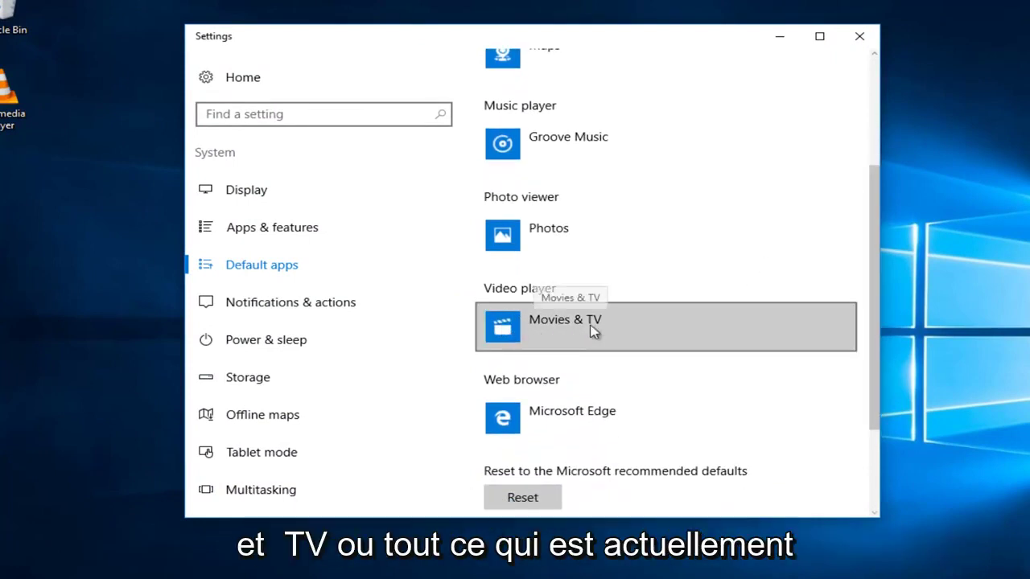
{"action": "left_click", "coordinate": [541, 322]}
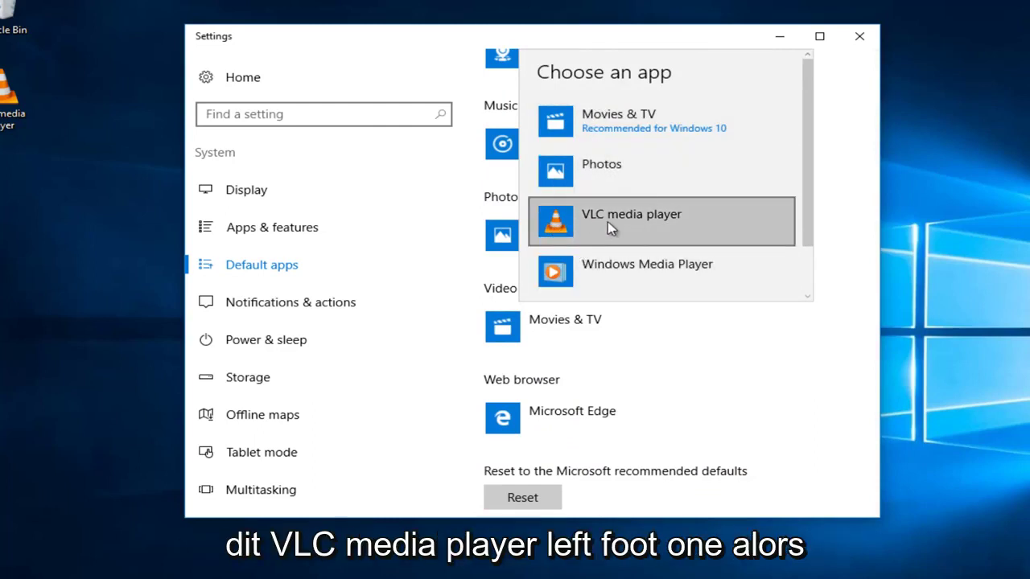
{"action": "left_click", "coordinate": [600, 222]}
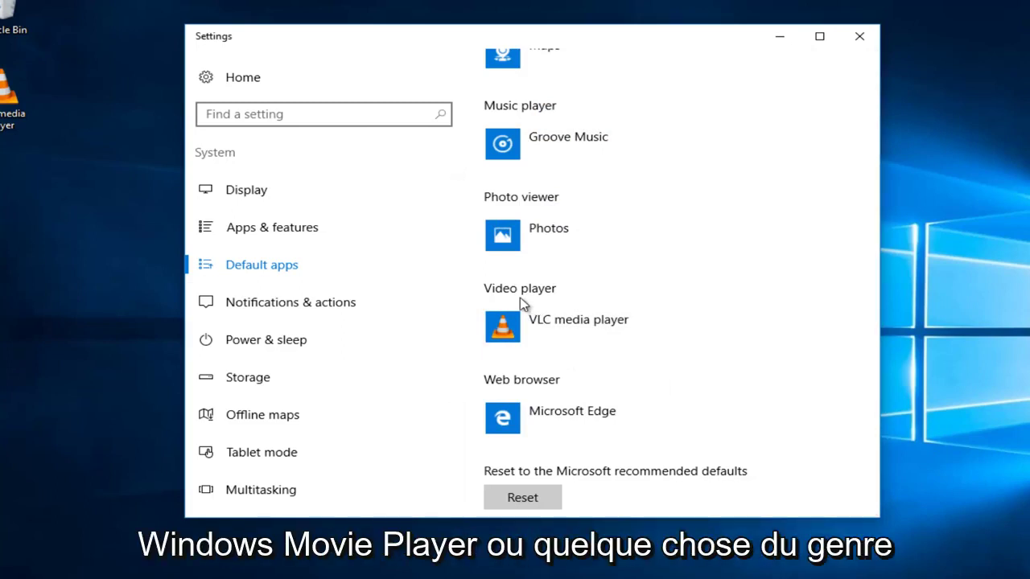
{"action": "scroll", "coordinate": [600, 300], "scroll_direction": "up", "scroll_amount": 5}
{"action": "scroll", "coordinate": [571, 316], "scroll_direction": "down", "scroll_amount": 5}
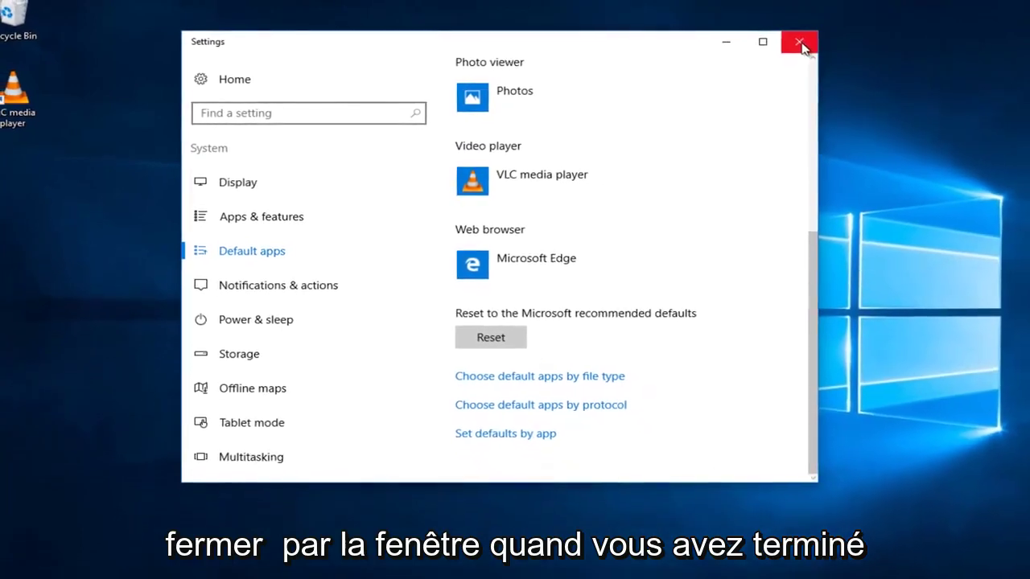
{"action": "left_click", "coordinate": [802, 47]}
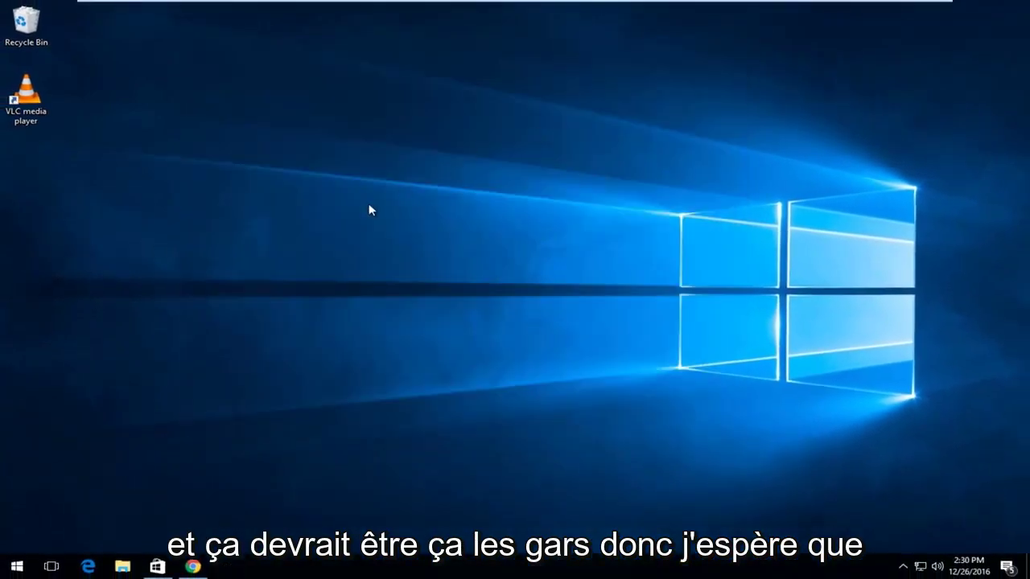